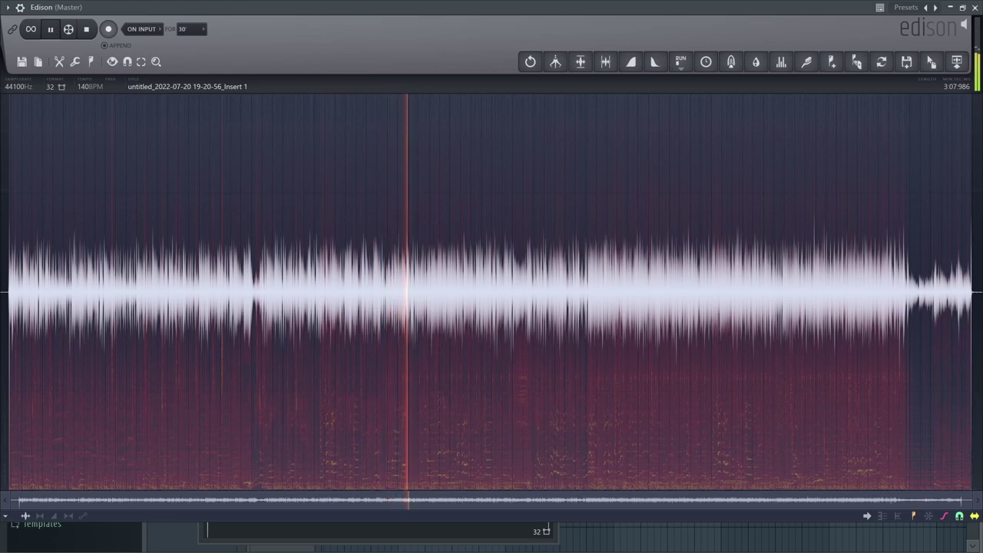
Listen through the recorded sample in Edison while examining the waveform around the playhead at closer zoom, and stop playback
scroll(404, 291, "up", 3)
scroll(399, 291, "up", 2)
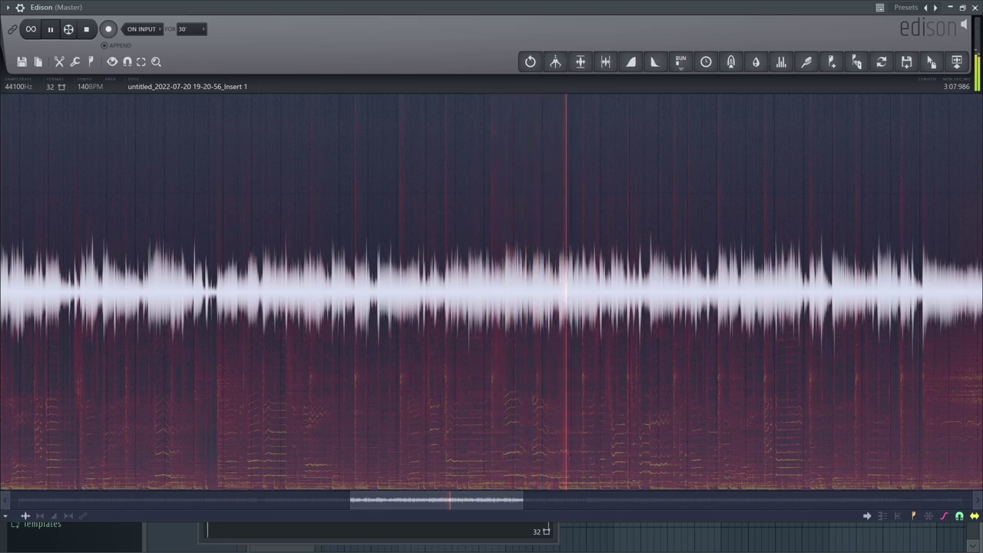
scroll(491, 292, "down", 2)
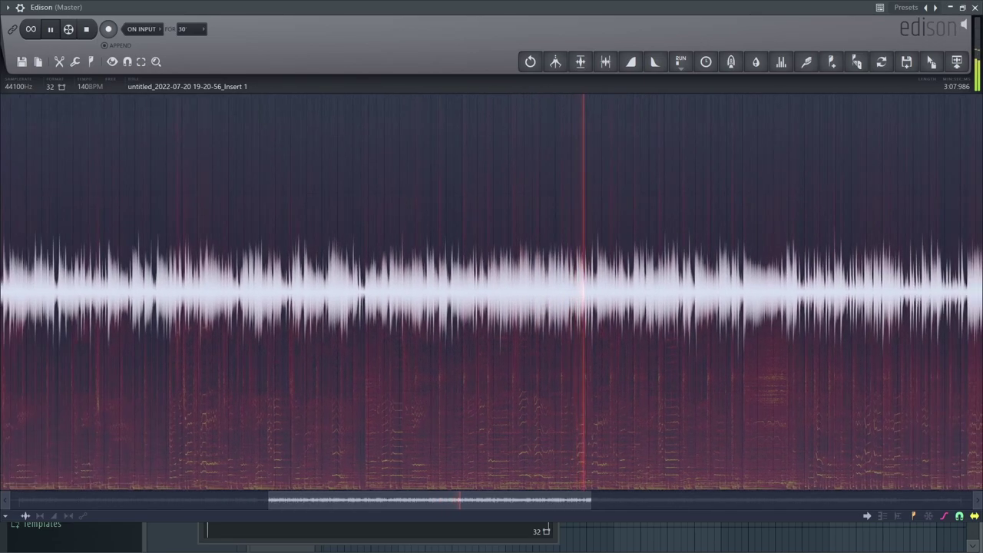
scroll(491, 291, "down", 1)
scroll(491, 292, "right", 5)
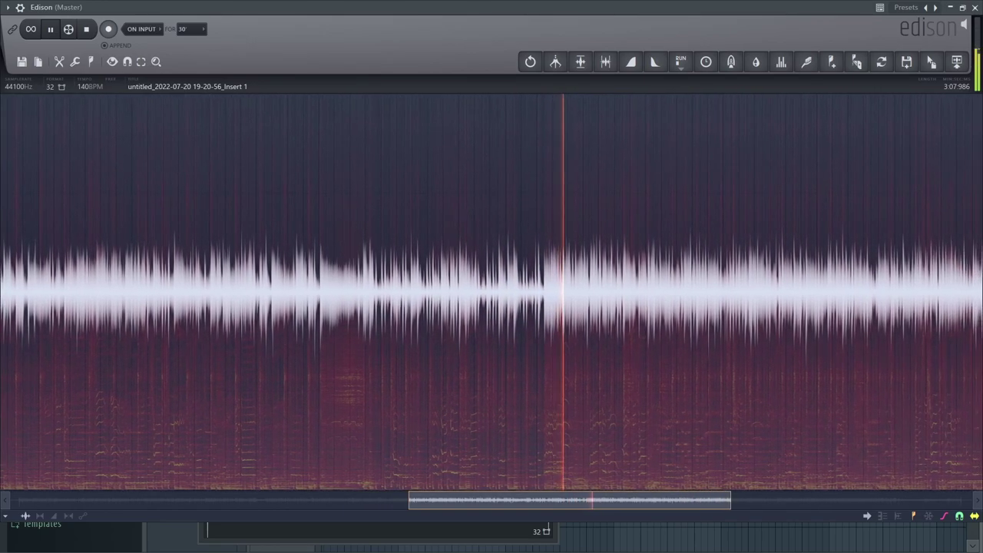
key("space")
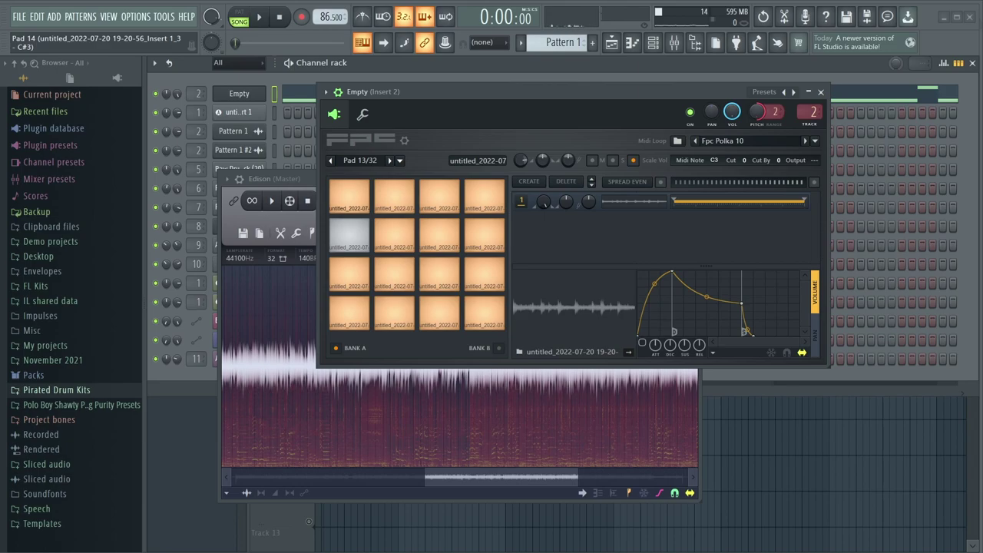
Audition the chopped sample slices on FPC pads 13 to 16 and on pads 12, 11 and 10
left_click(350, 197)
left_click(394, 197)
left_click(438, 196)
left_click(485, 196)
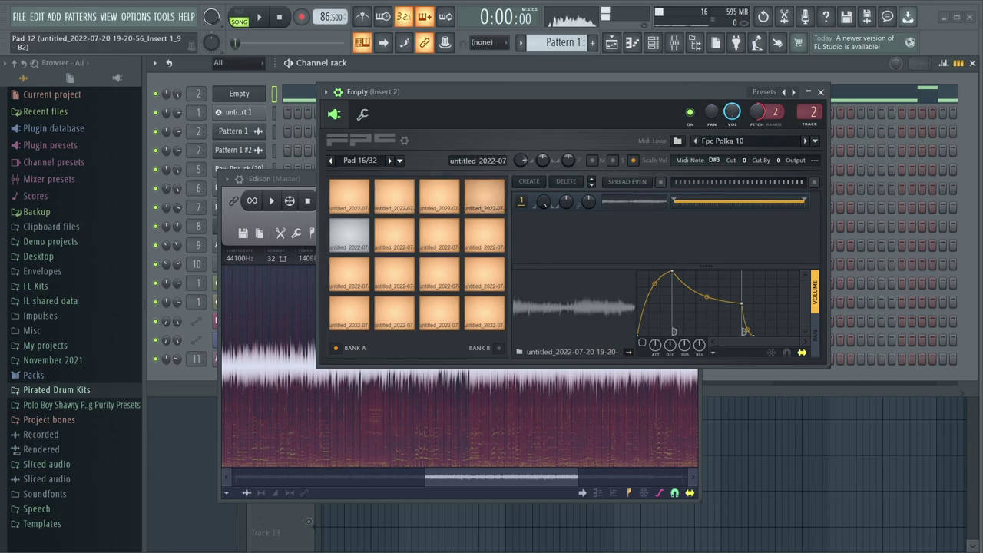
left_click(484, 236)
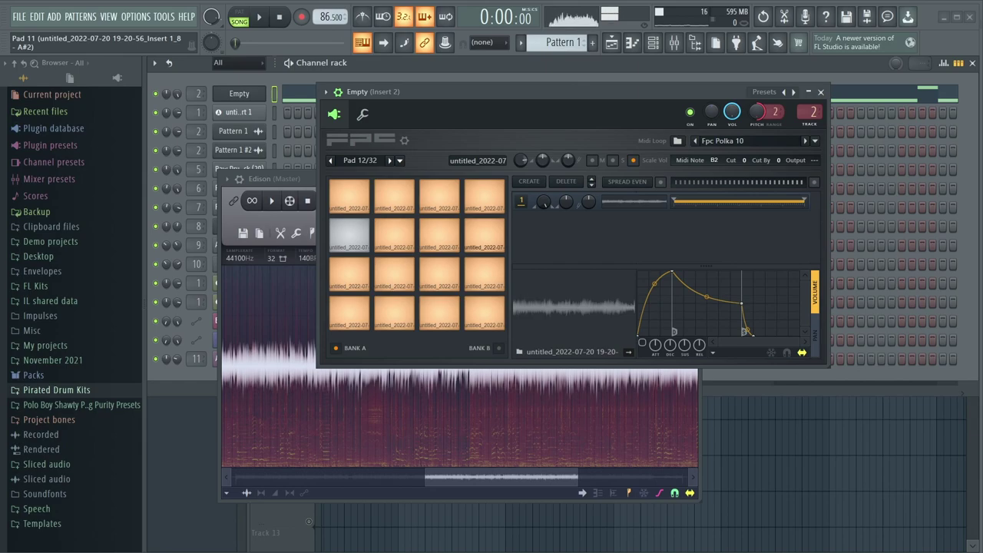
left_click(438, 235)
left_click(394, 236)
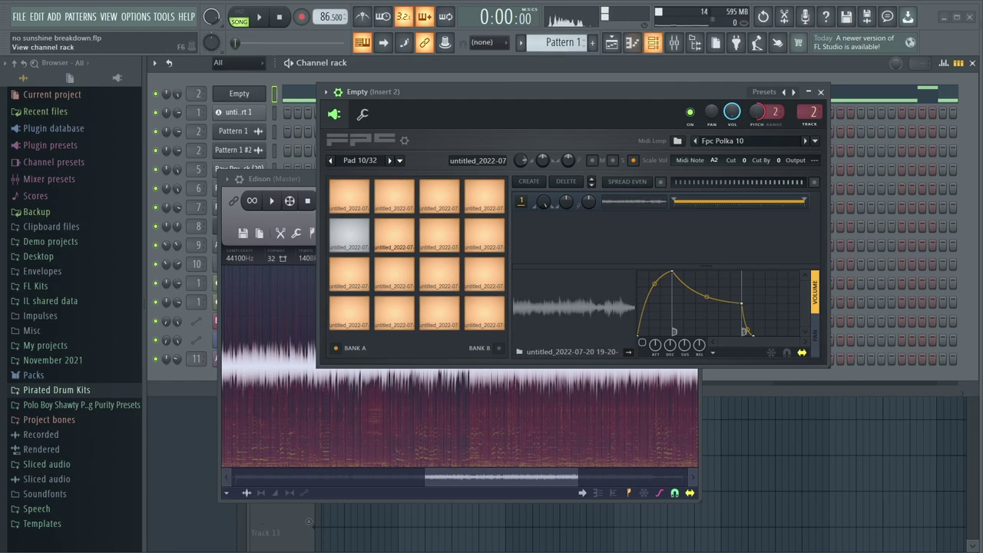
Play Pattern 1 in the FPC channel's piano roll, and play the Pattern 2 section of the playlist from bar 23 to 26
key("F7")
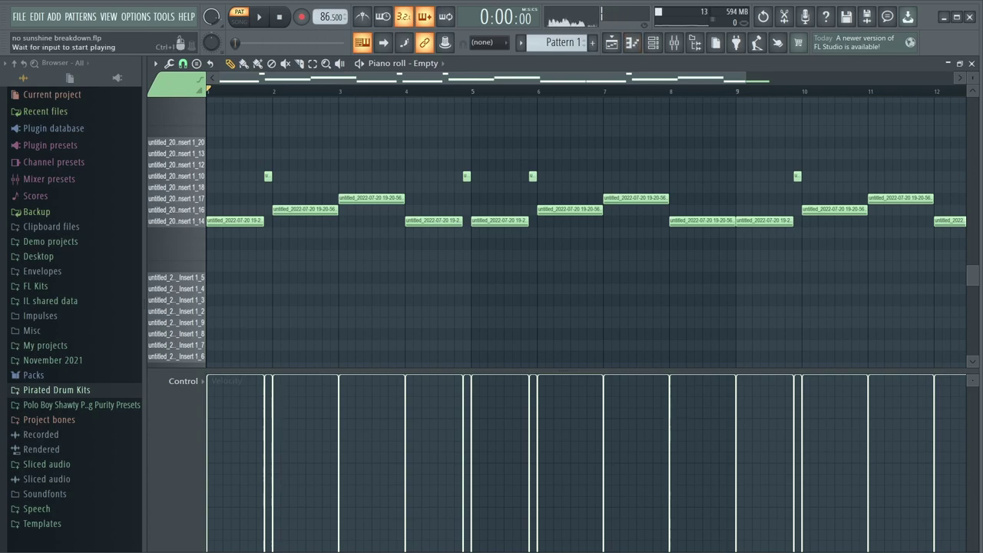
key("space")
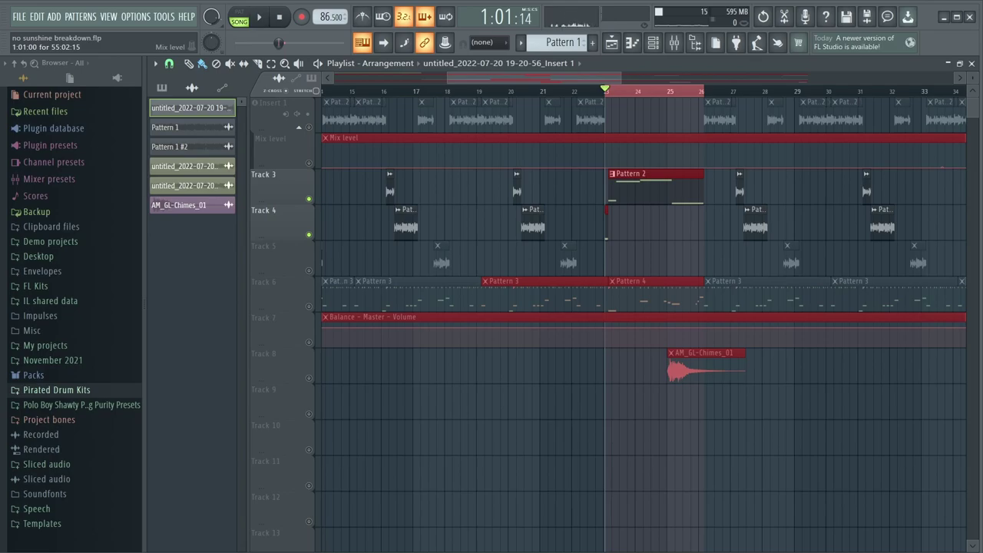
key("space")
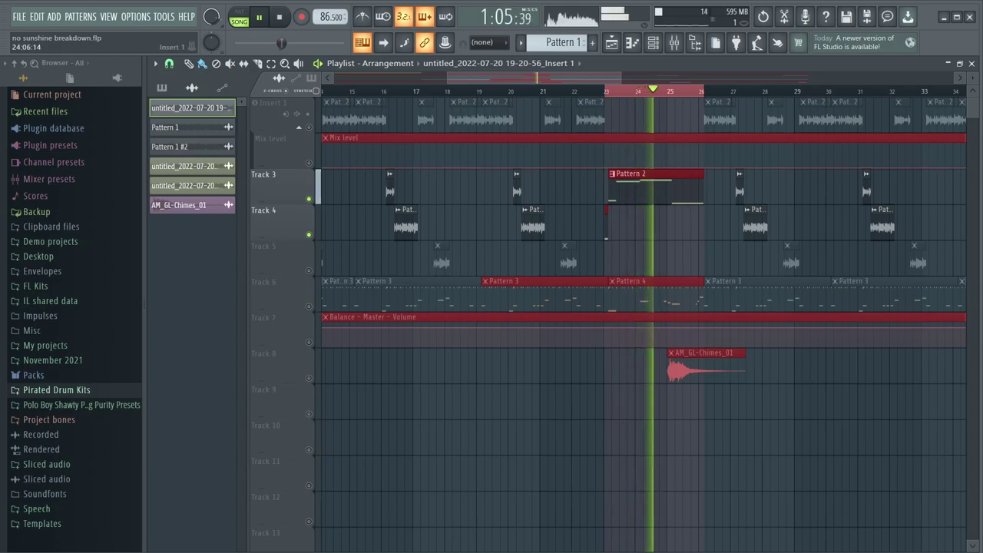
scroll(654, 91, "up", 4)
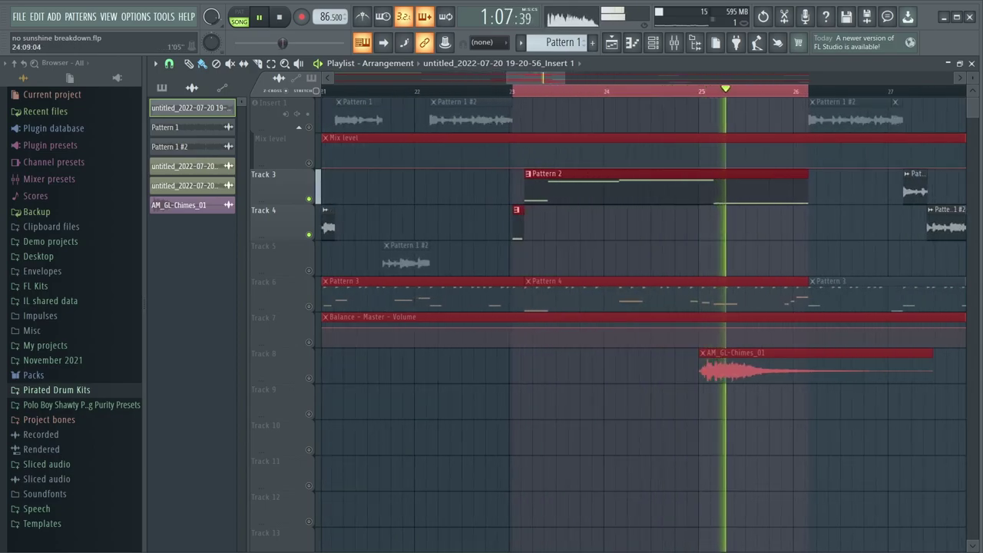
key("space")
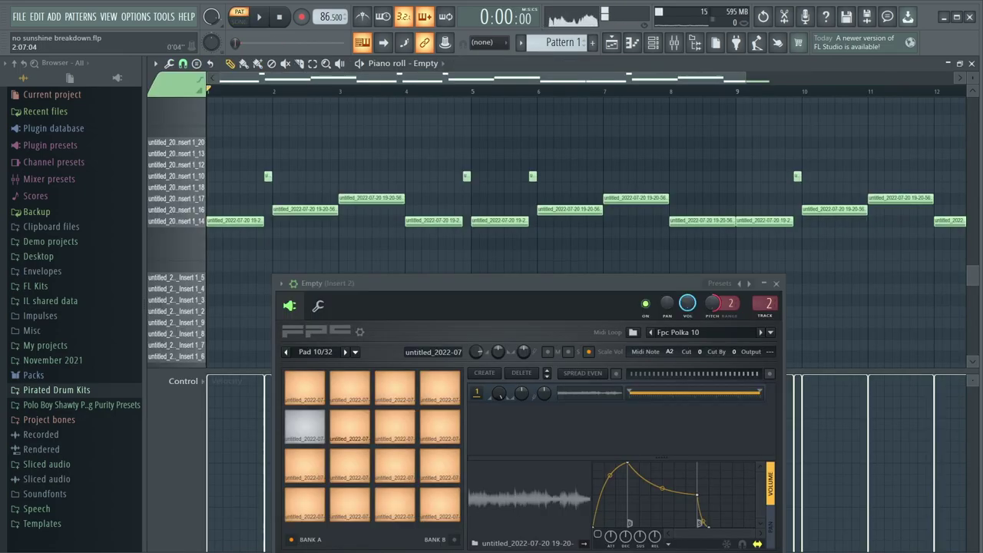
Play Pattern 1 in the piano roll, and again with the mixer open and Insert 2's effects bypassed
key("space")
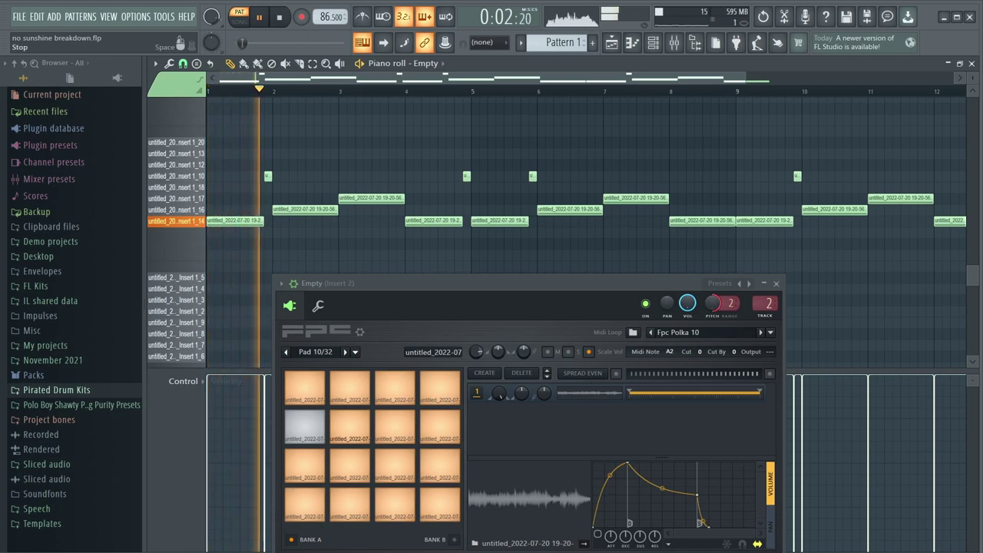
key("space")
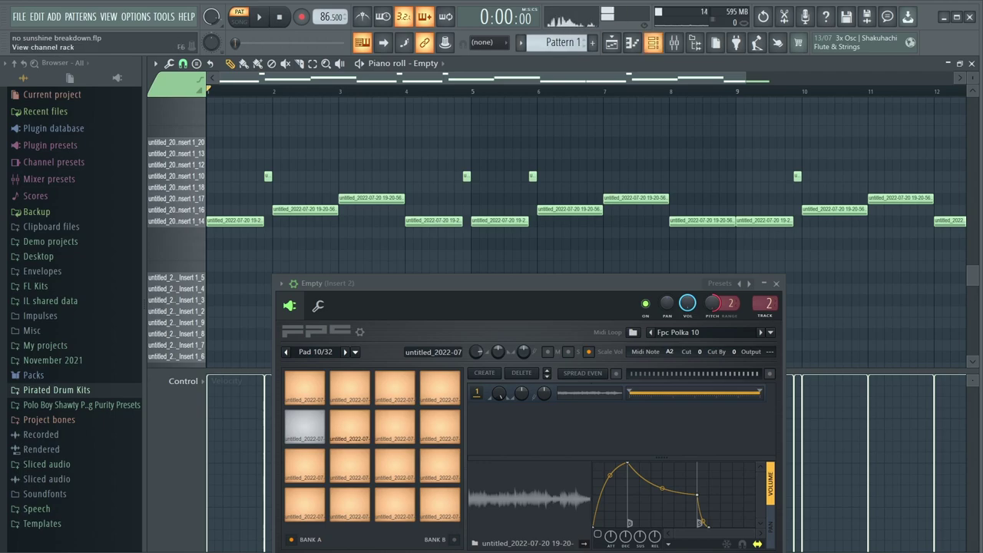
left_click(674, 42)
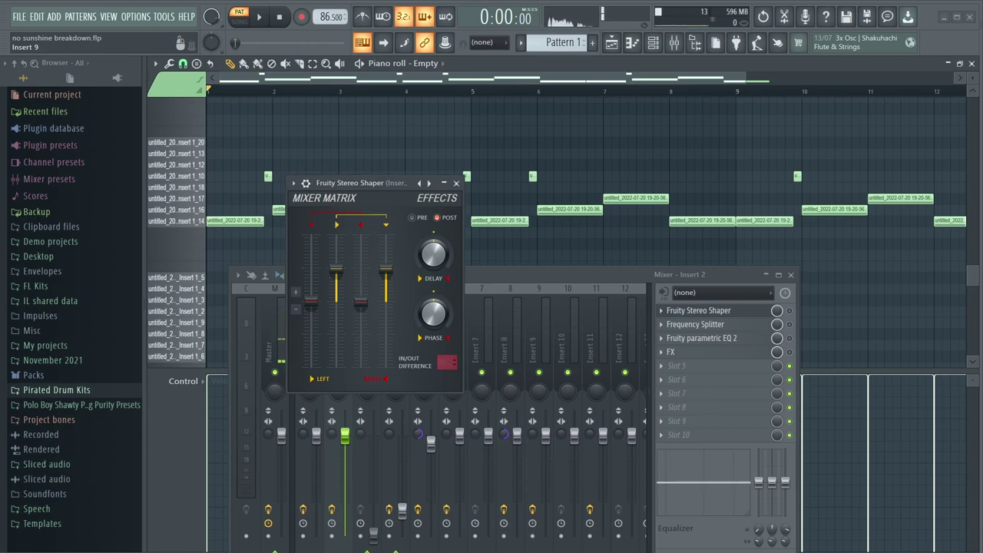
key("space")
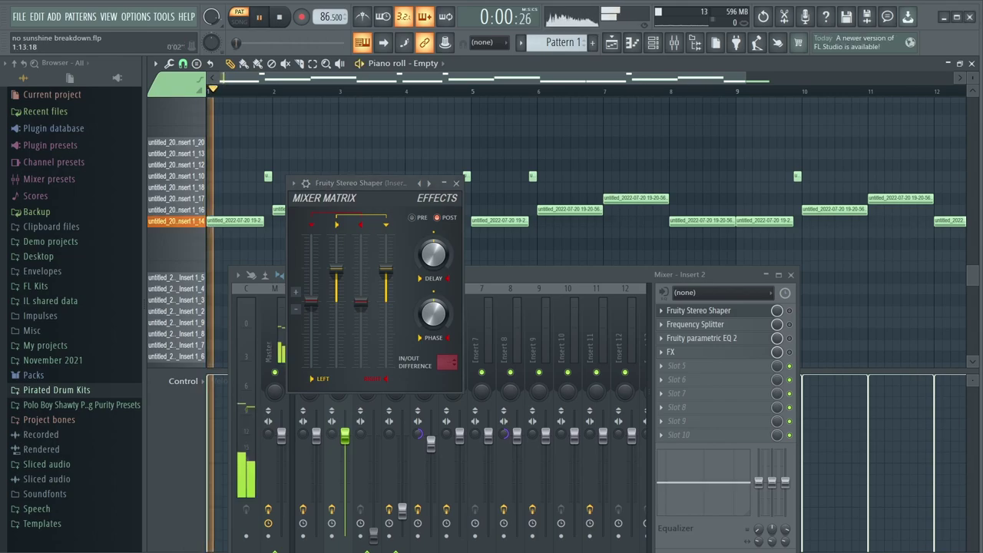
left_click_drag(354, 183, 612, 303)
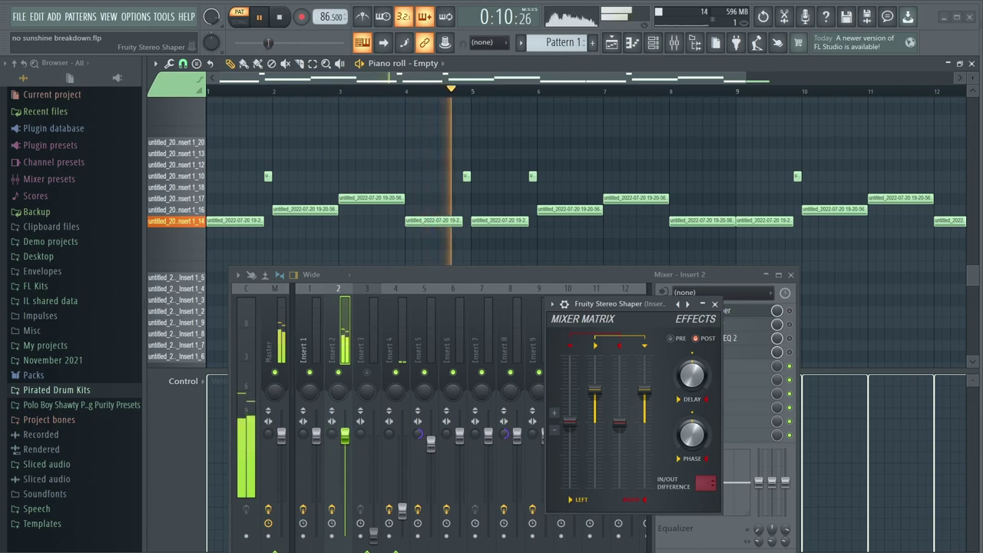
key("space")
Enable Fruity Stereo Shaper on mixer Insert 2 and play Pattern 1 through it
left_click_drag(614, 303, 412, 232)
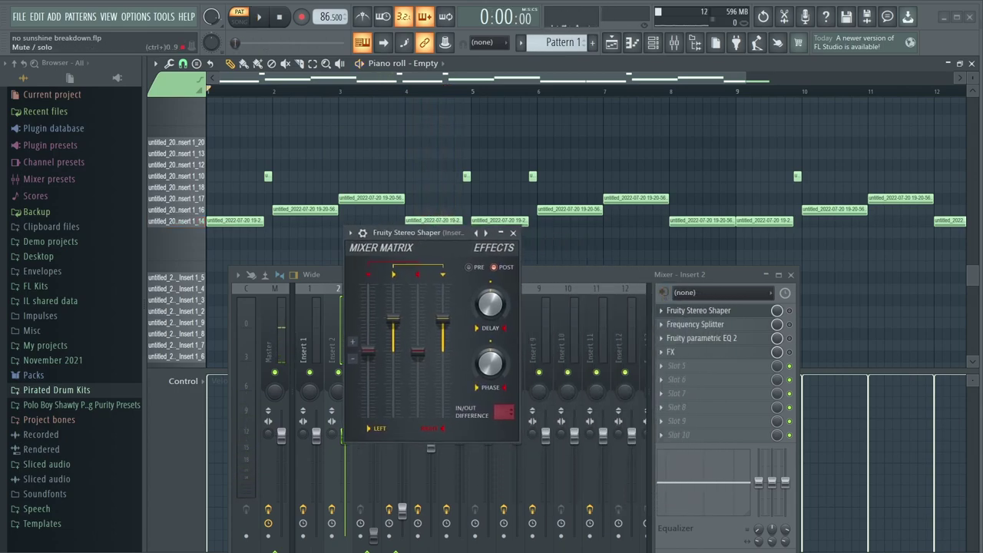
left_click(332, 346)
left_click(414, 232)
left_click_drag(415, 232, 543, 327)
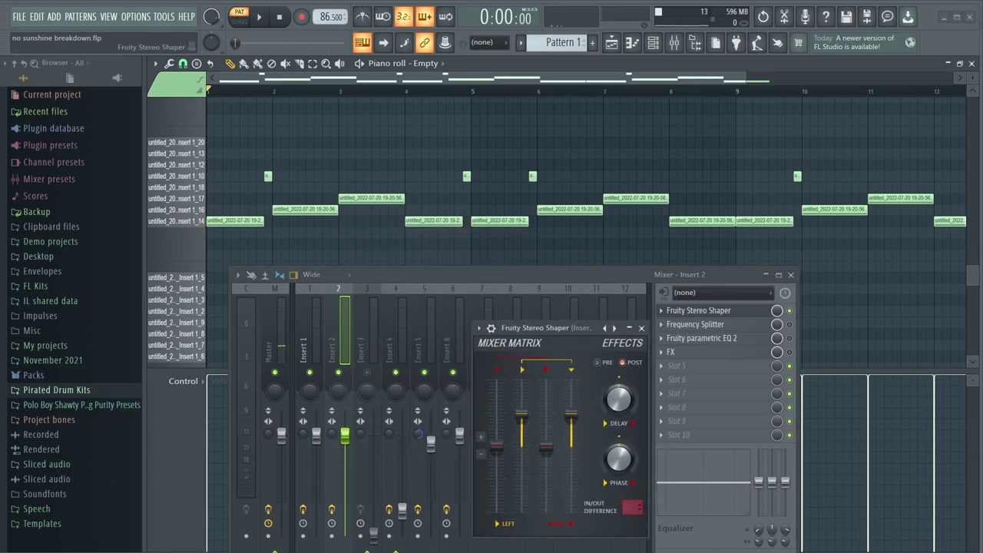
key("space")
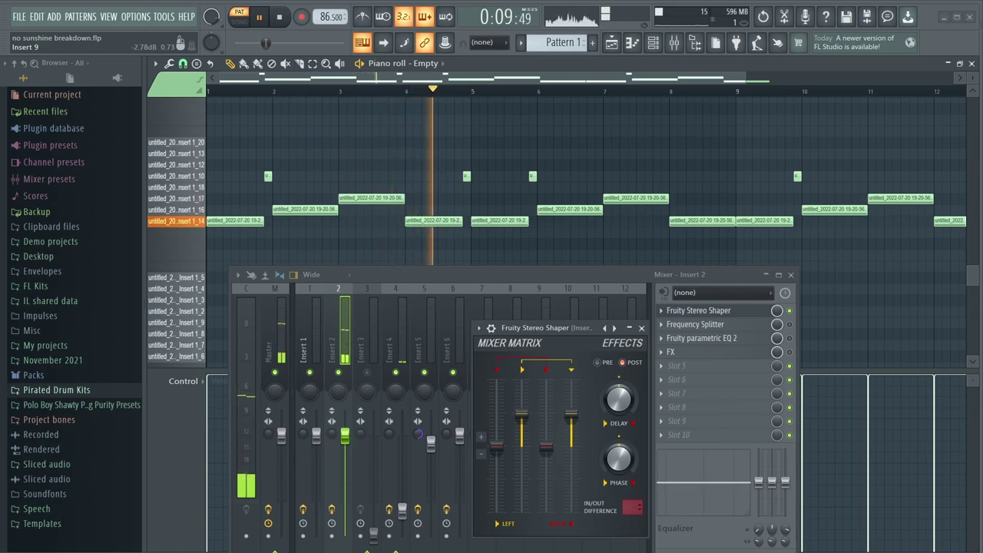
key("space")
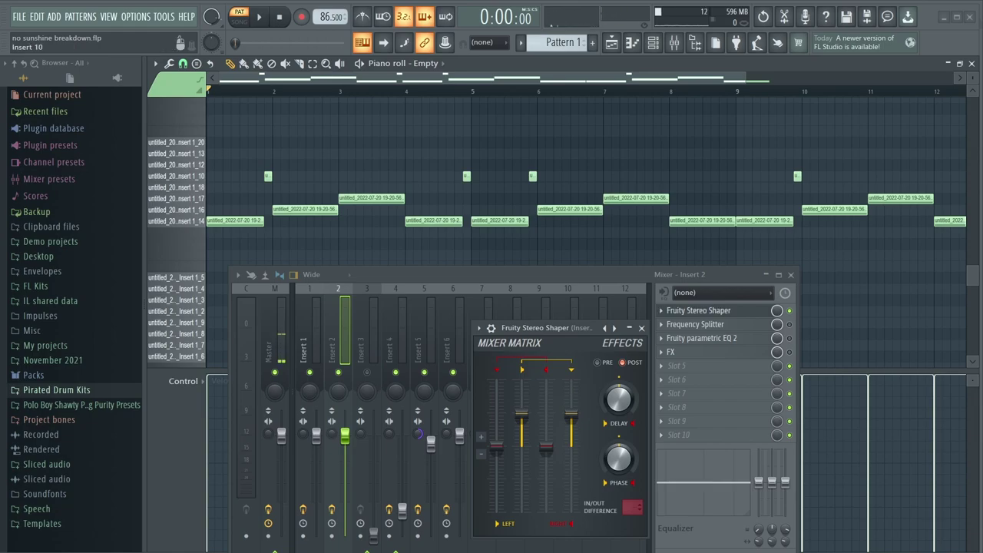
Lower Fruity Stereo Shaper's left channel volume to silence and play Pattern 1 with only the right channel
left_click_drag(538, 328, 469, 205)
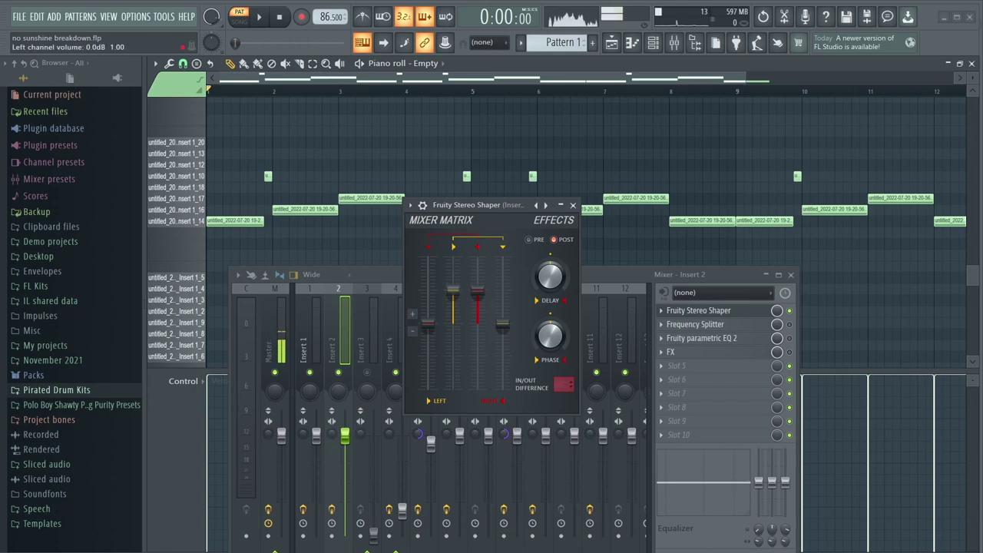
left_click_drag(453, 290, 454, 322)
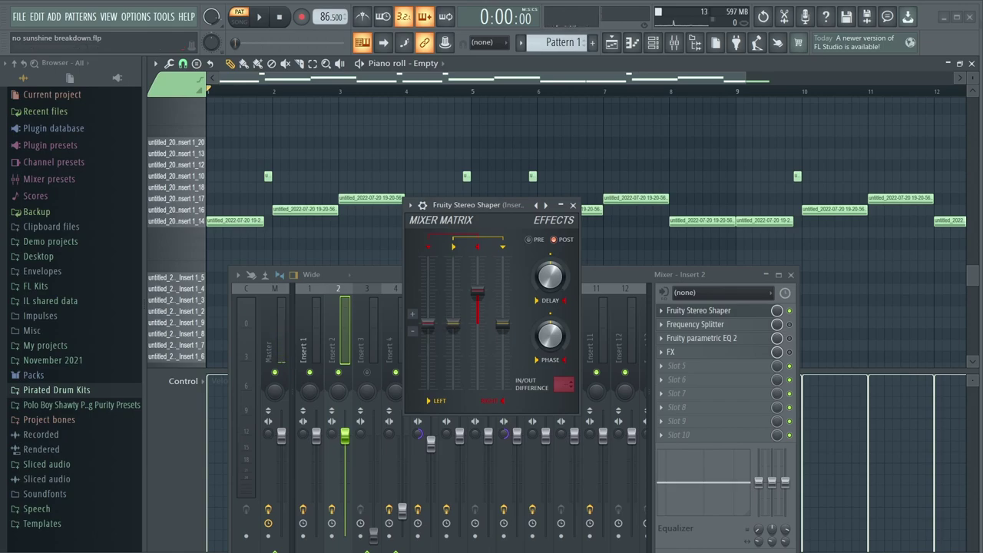
key("space")
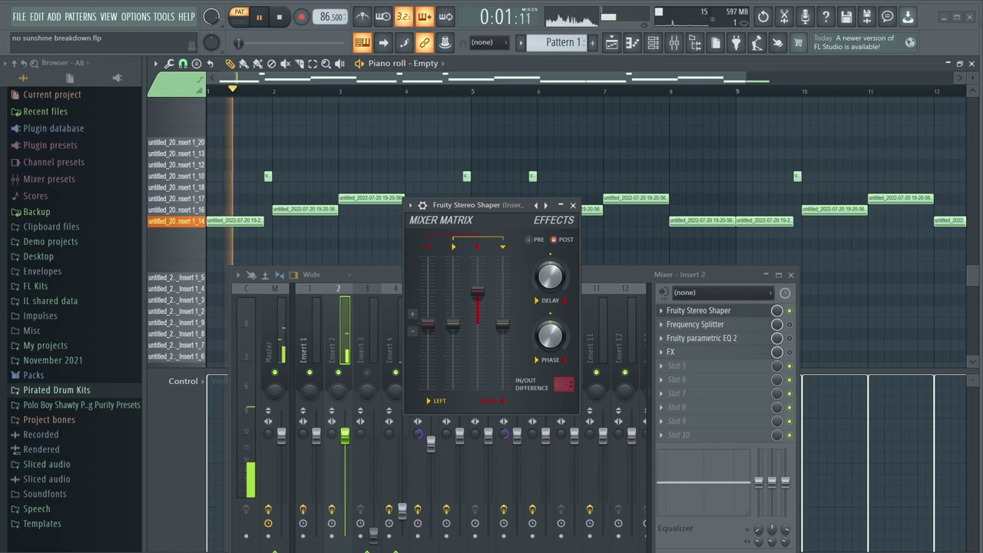
key("space")
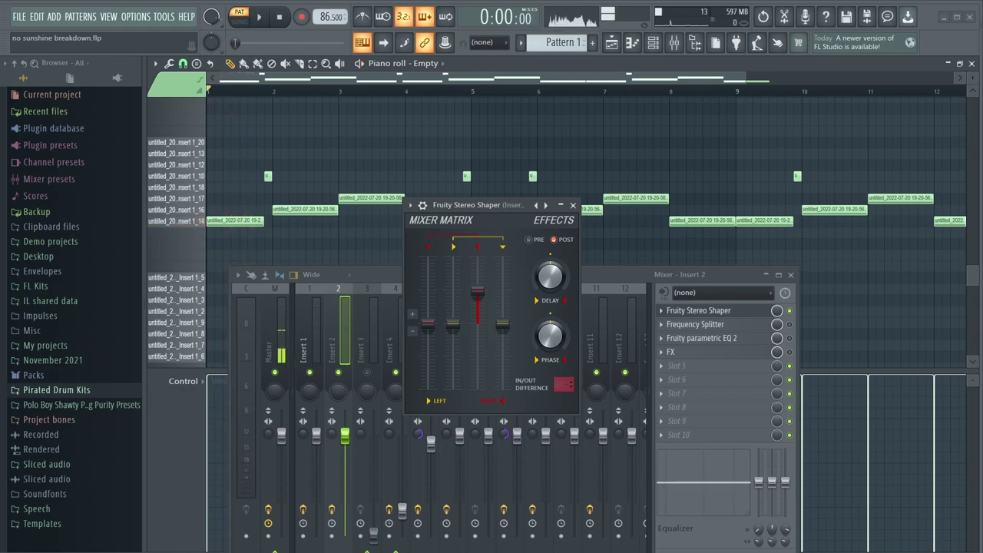
Reset Fruity Stereo Shaper's left channel volume, lower the right channel volume to -INF dB, and play Pattern 1
right_click(453, 287)
left_click(465, 293)
left_click_drag(477, 292, 477, 324)
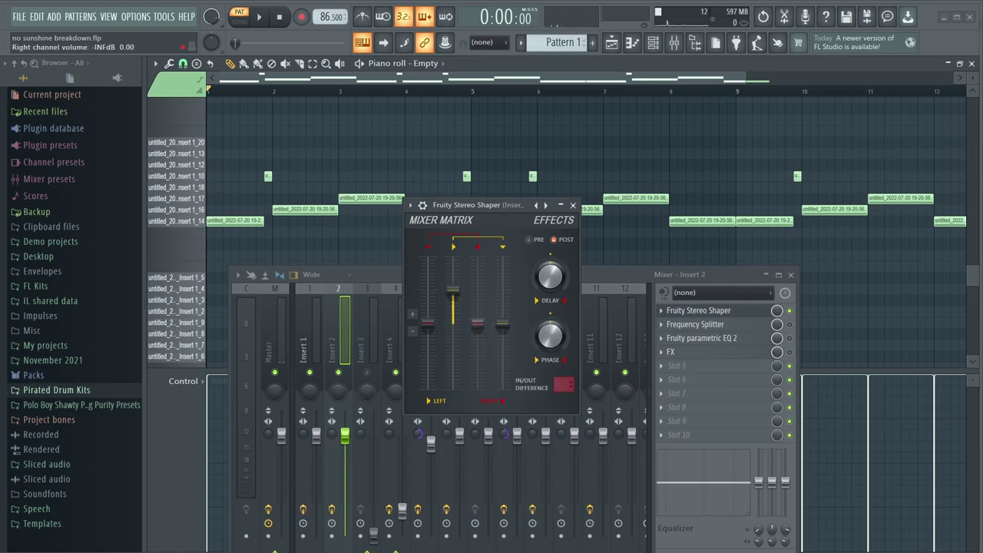
key("space")
key("space")
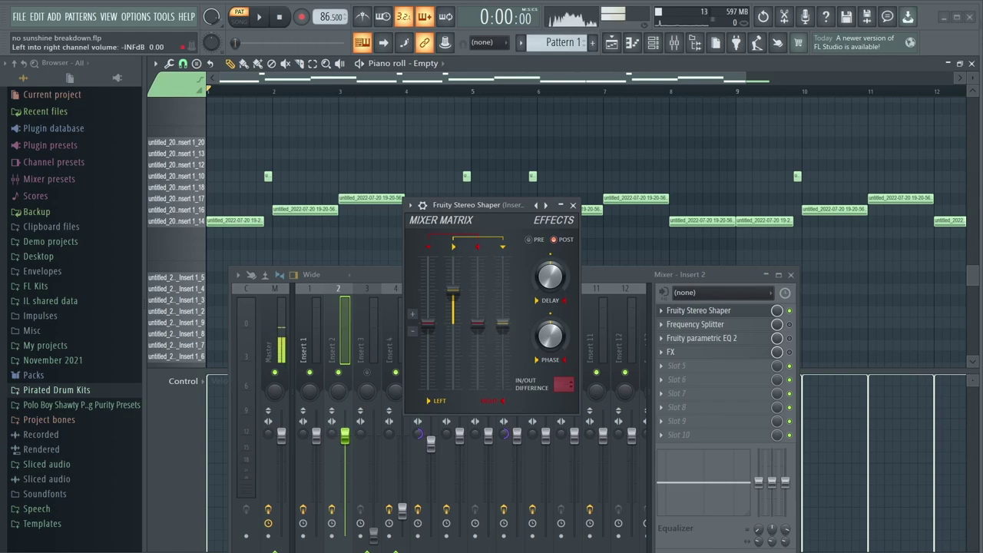
Set Fruity Stereo Shaper's left into right channel volume to -0.8 dB and play Pattern 1 to check it
left_click_drag(502, 325, 502, 289)
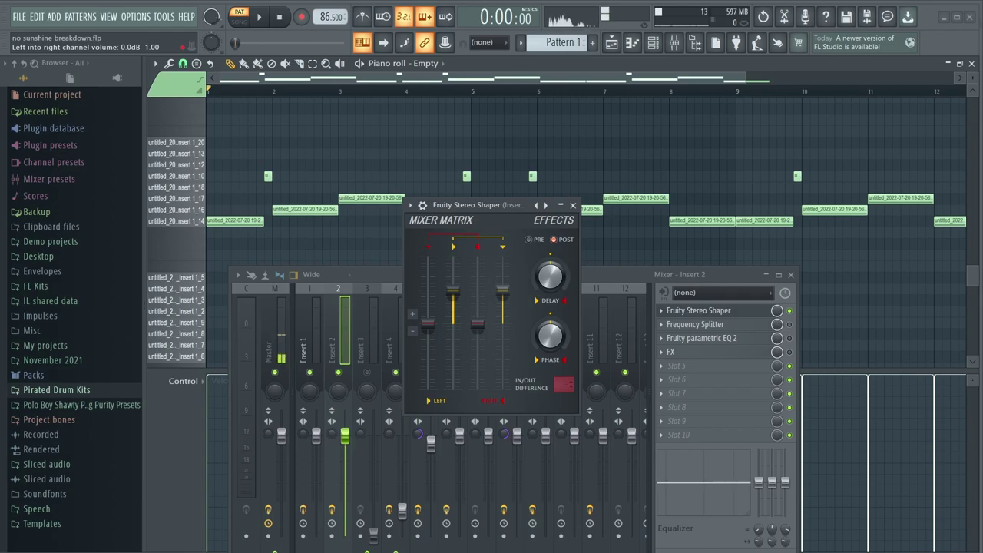
scroll(503, 291, "down", 3)
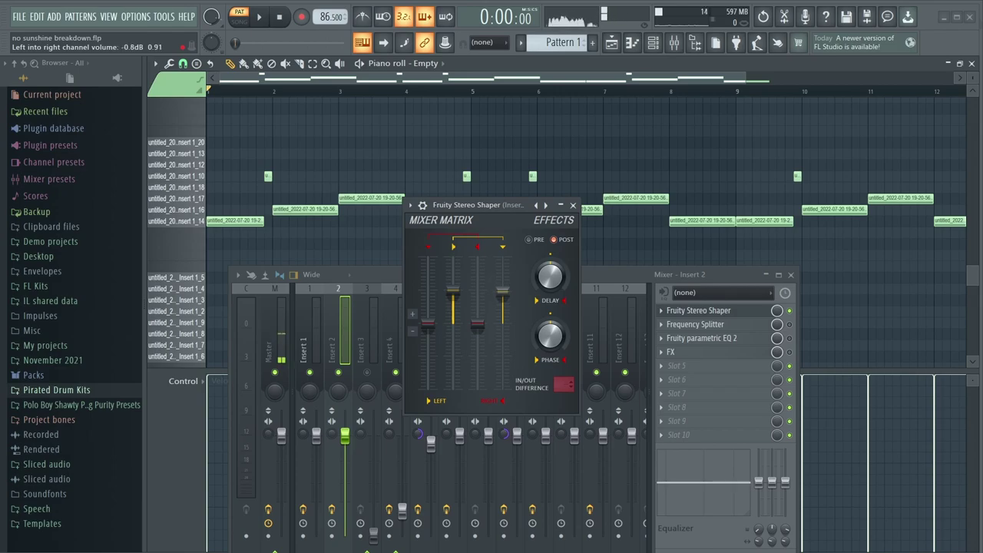
key("space")
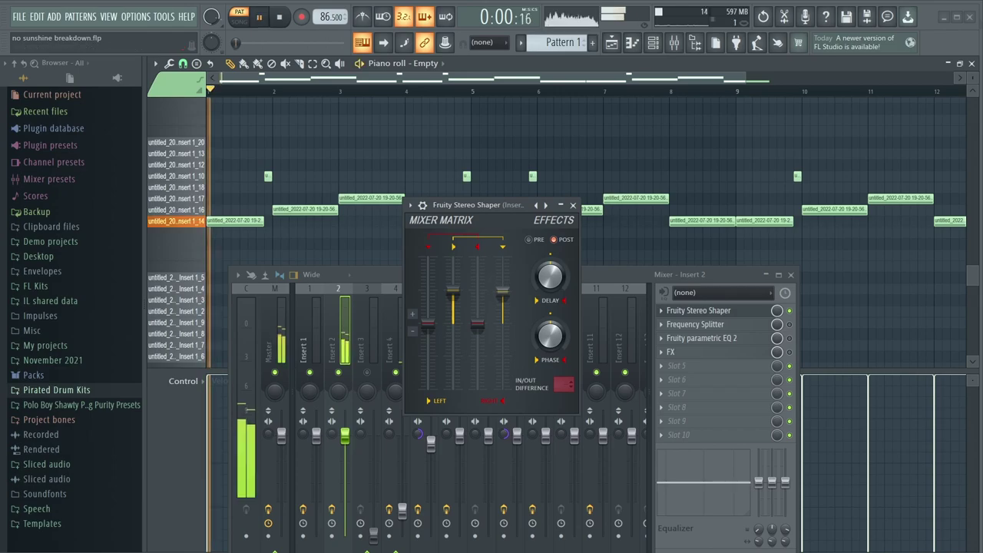
key("space")
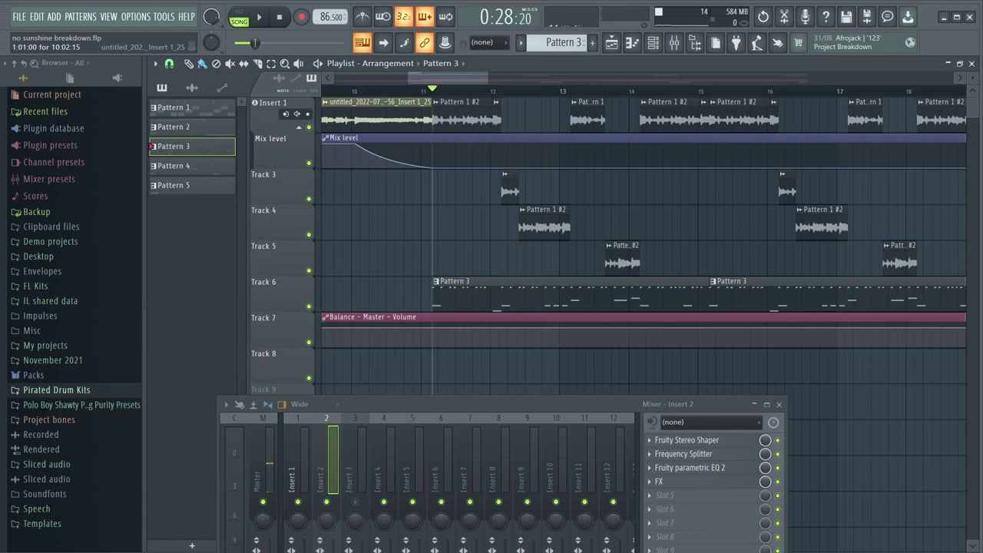
Play the playlist arrangement from around bar 11 to hear the sample chops on the upper tracks, and stop
scroll(432, 231, "down", 2)
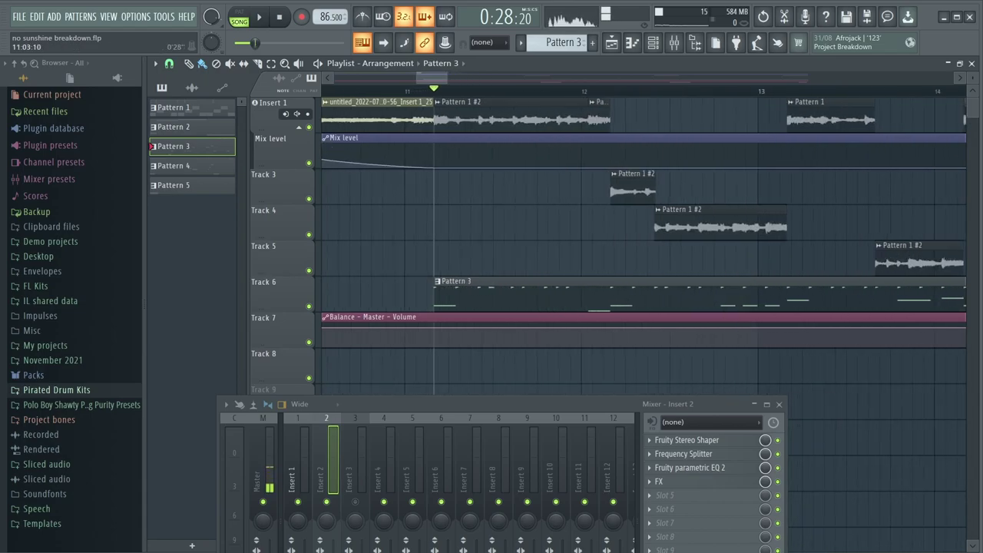
key("space")
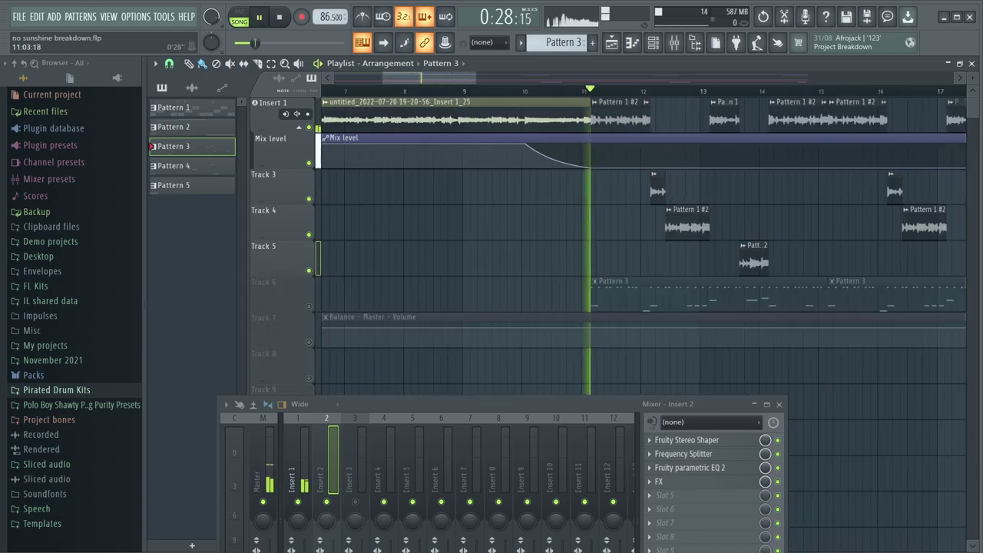
scroll(584, 231, "down", 3)
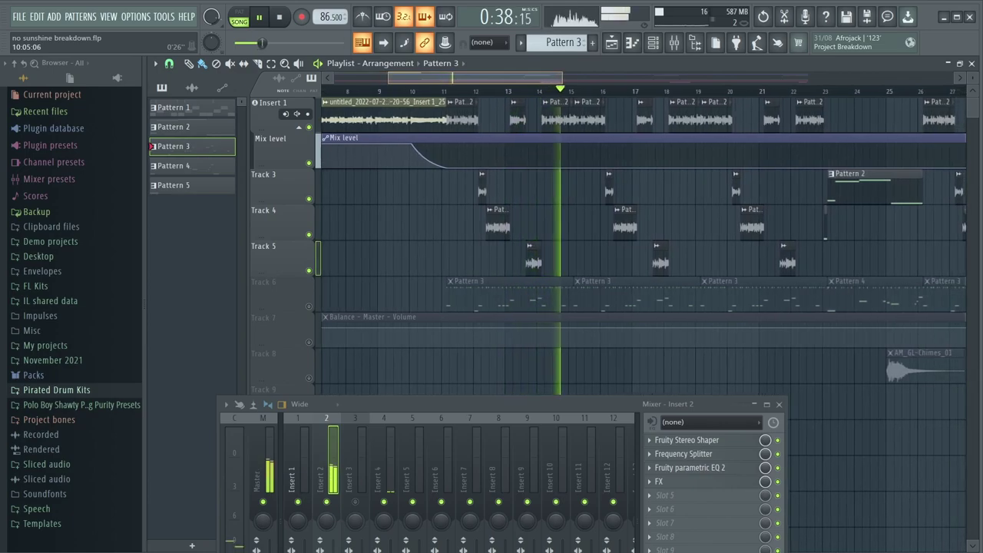
key("space")
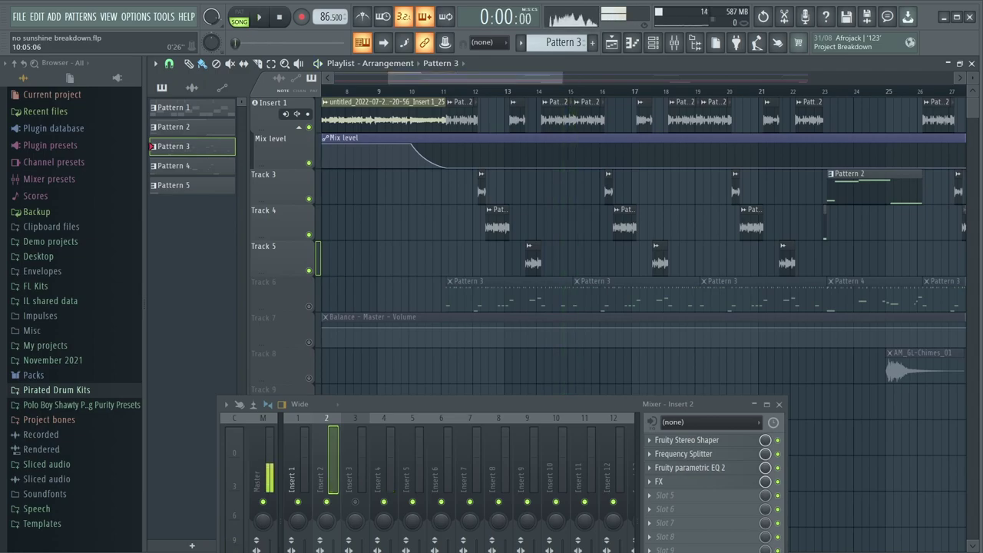
Play Pattern 3 on its own in pattern mode to hear the Raw Drum Kit part, and stop playback
scroll(461, 230, "up", 2)
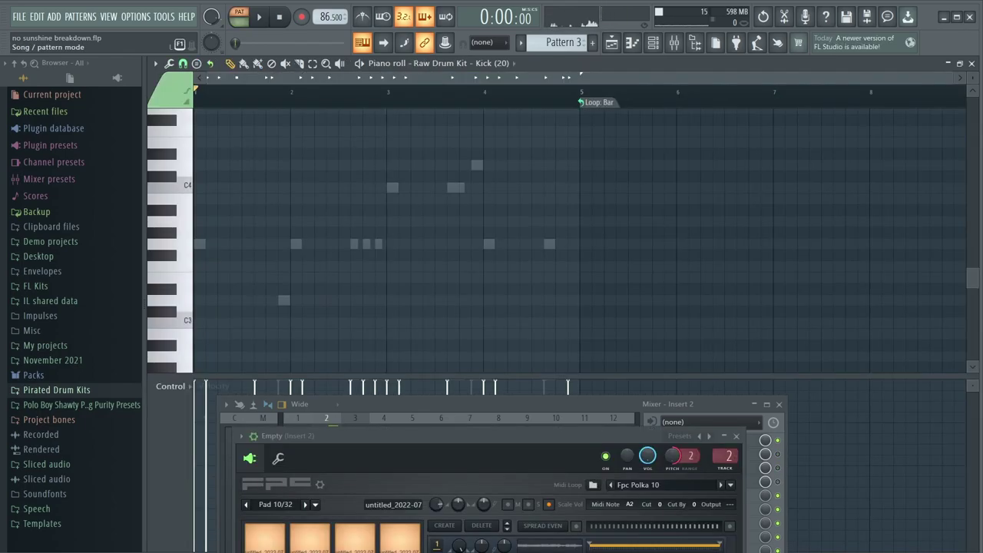
key("space")
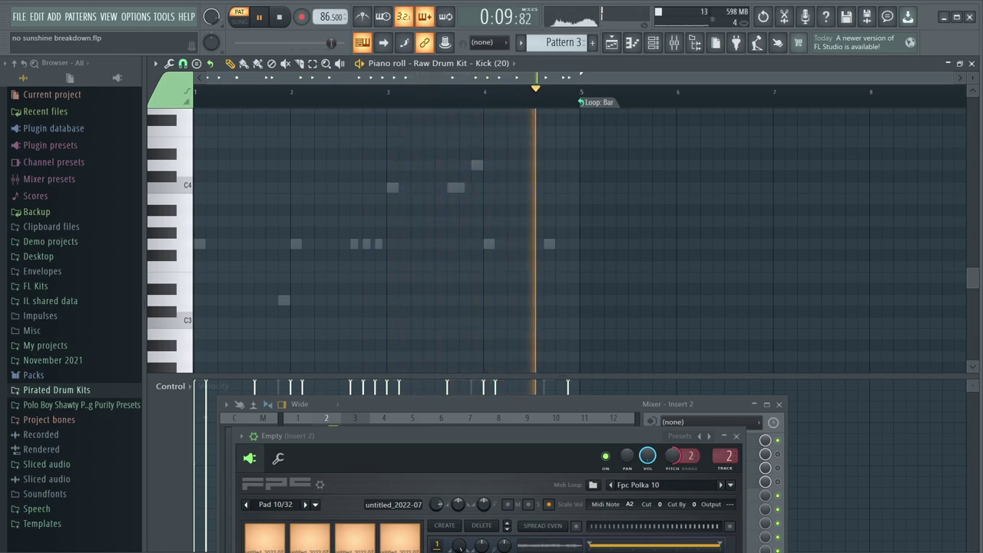
key("space")
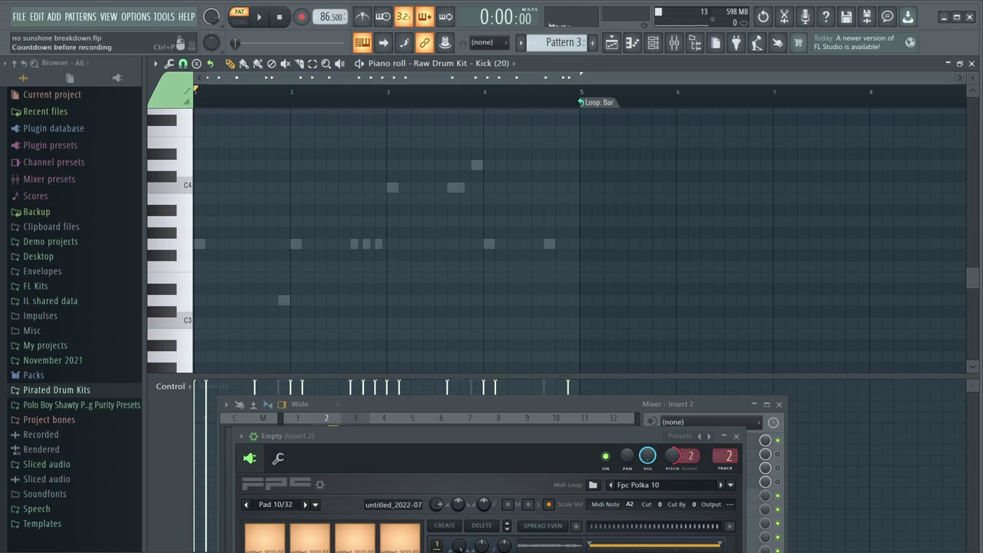
Return to the playlist and play the arrangement in song mode from around bar 11 with all tracks enabled
key("F5")
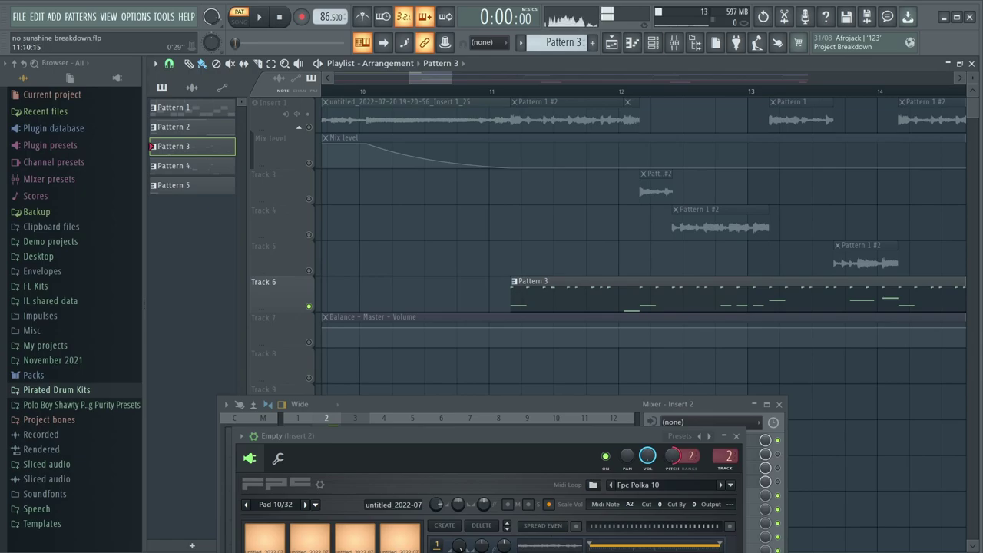
key("l")
key("space")
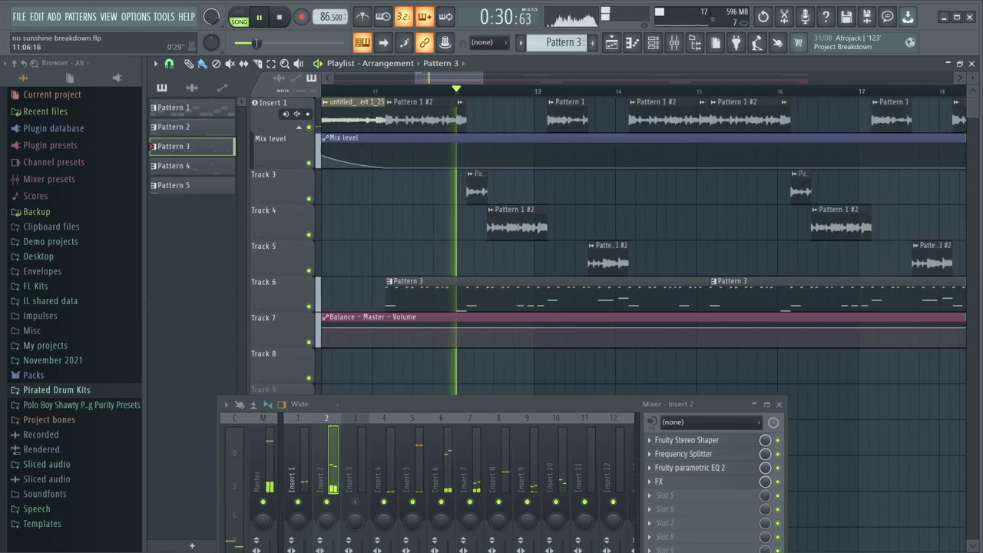
Play the arrangement from around bar 22 through the section with Pattern 2, Pattern 4 and the AM_GL-Chimes_01 clip
scroll(645, 230, "down", 2)
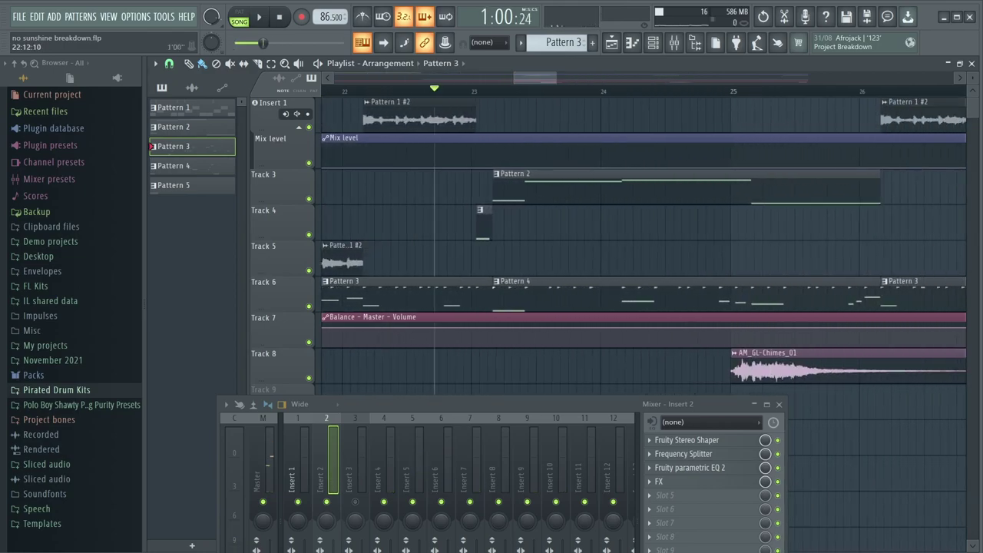
key("space")
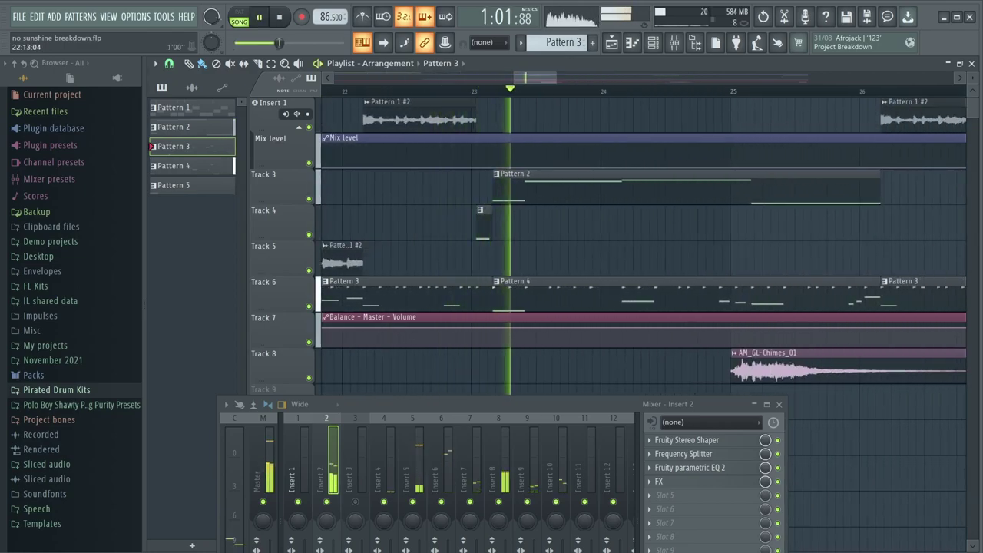
scroll(643, 231, "down", 2)
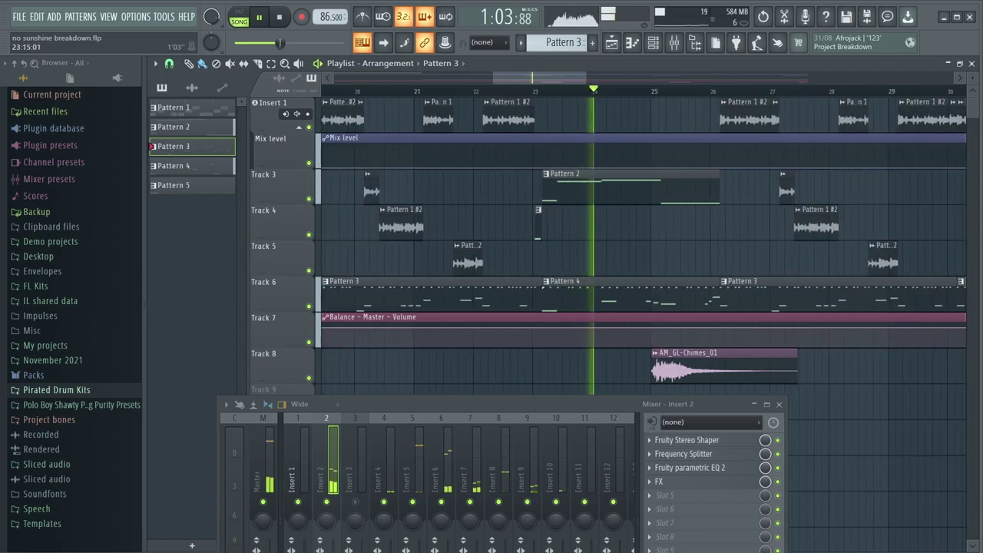
scroll(592, 230, "down", 3)
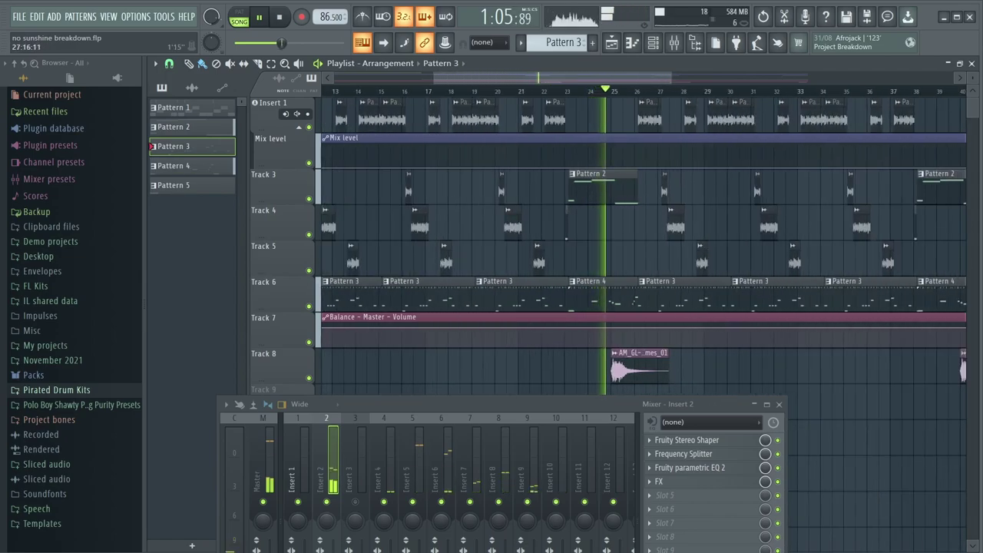
scroll(656, 230, "up", 3)
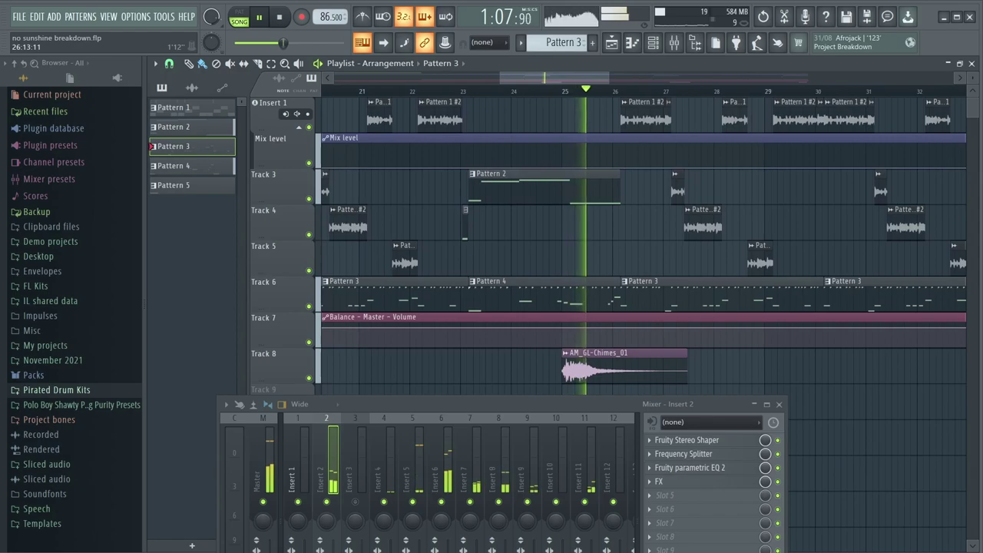
scroll(643, 230, "up", 2)
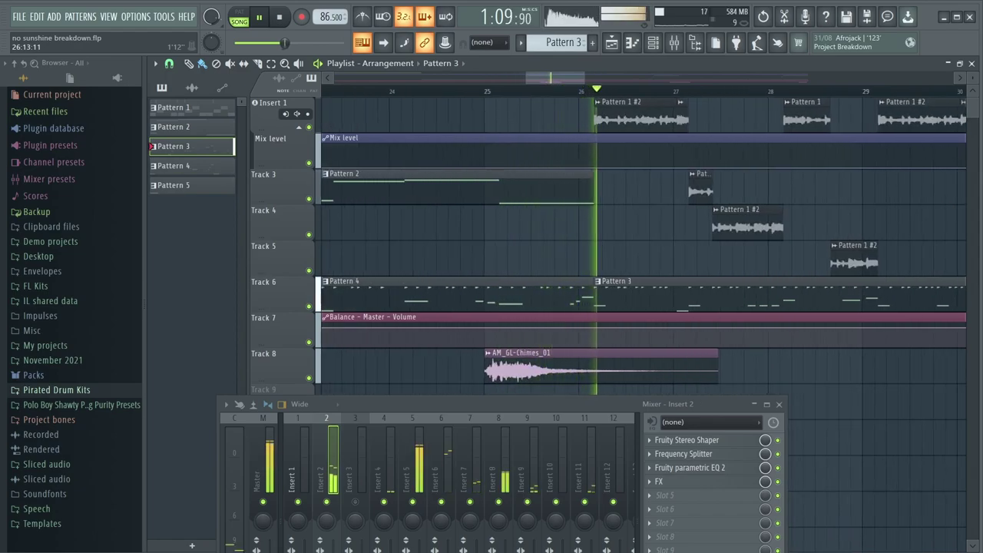